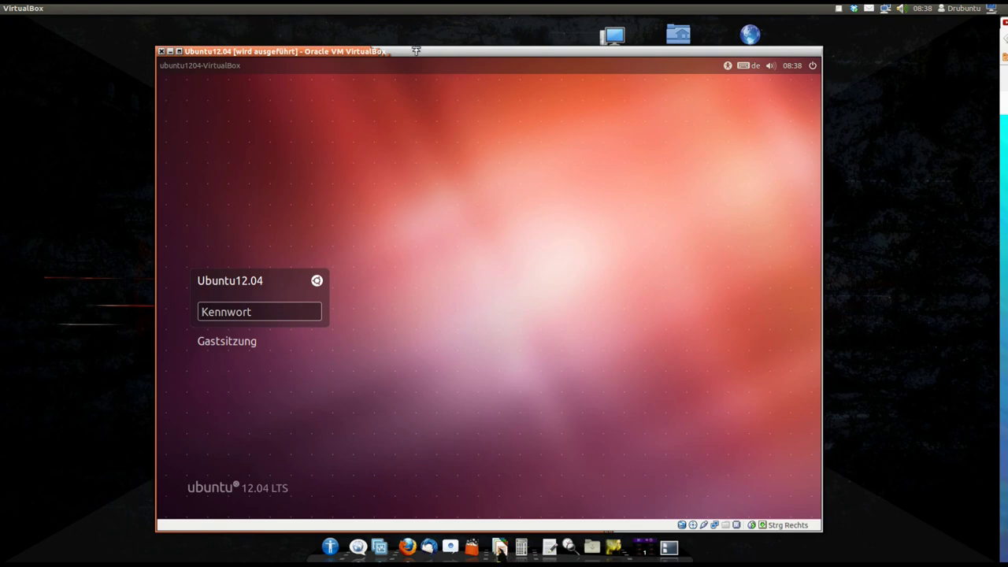
Try the Gastsitzung login entry, return to Ubuntu12.04, and view that account's desktop session choices.
left_click_drag(418, 52, 462, 31)
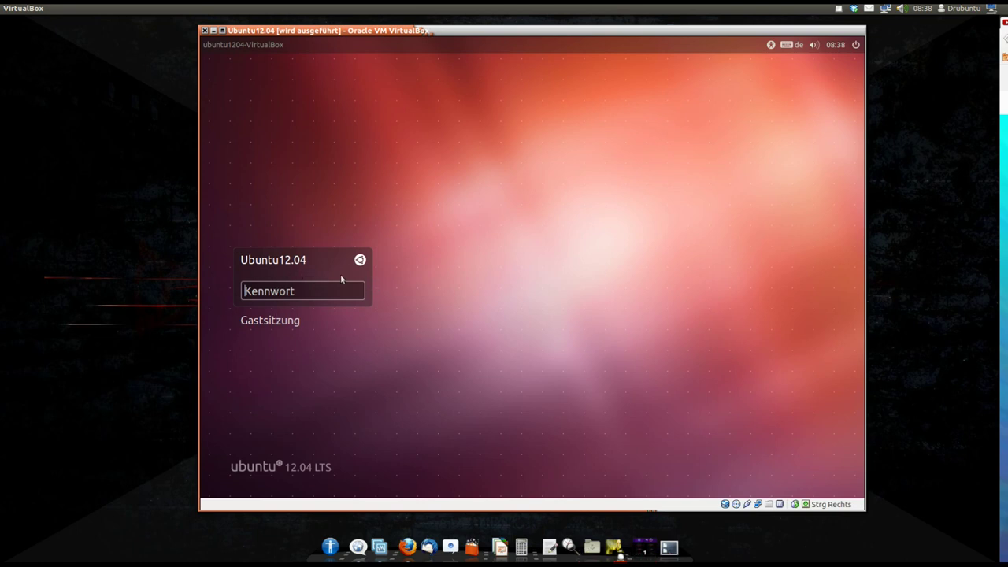
left_click(281, 330)
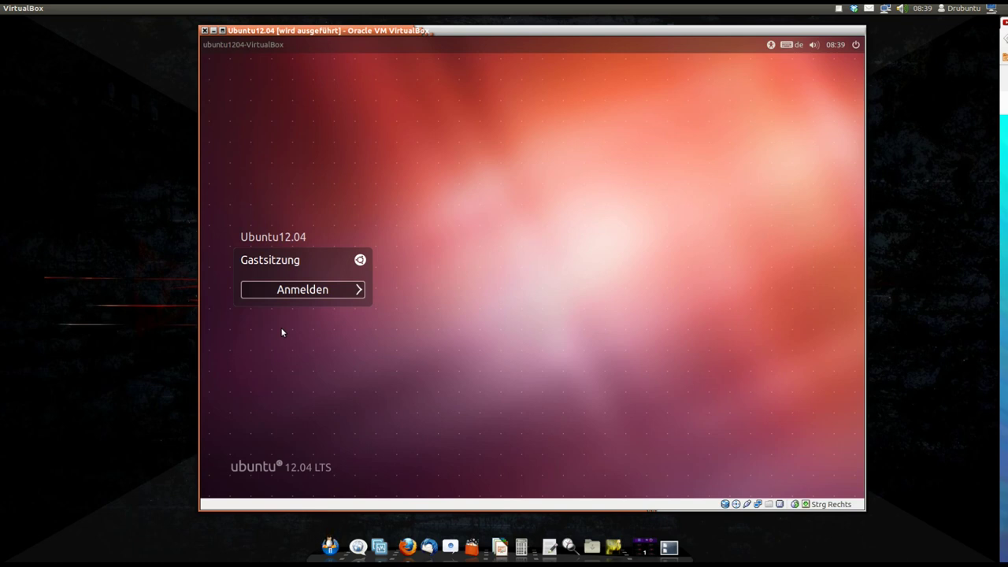
key("Up")
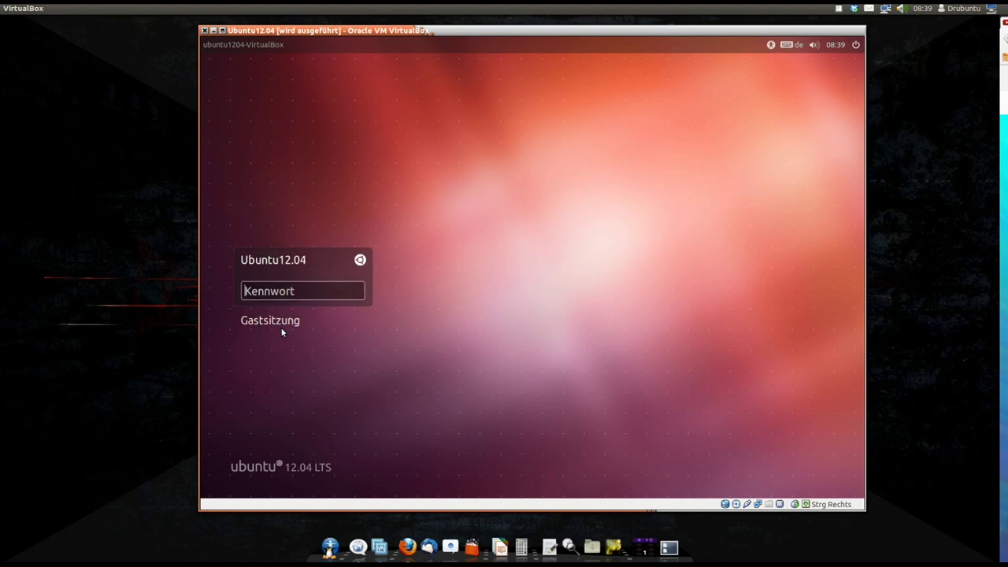
key("Down")
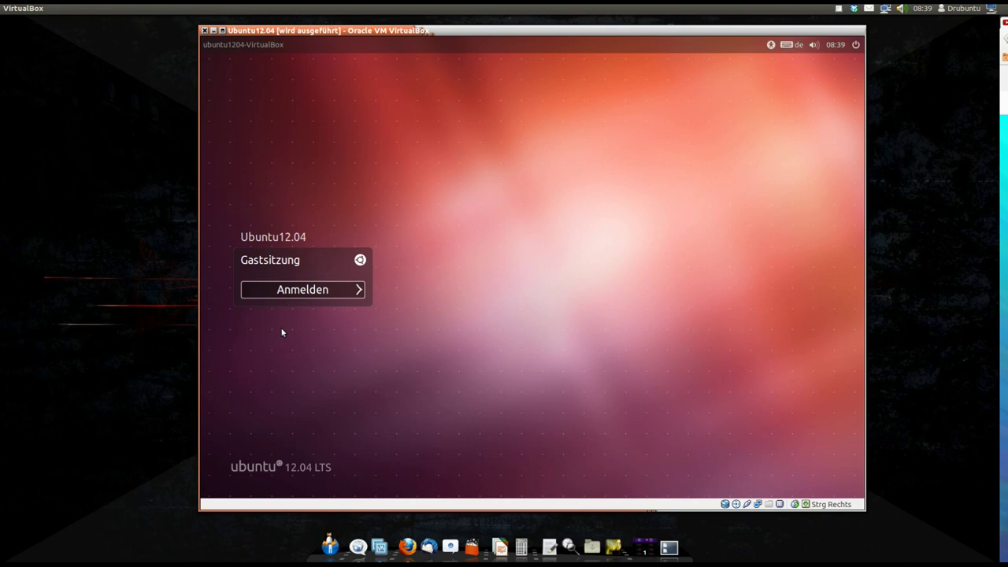
key("Up")
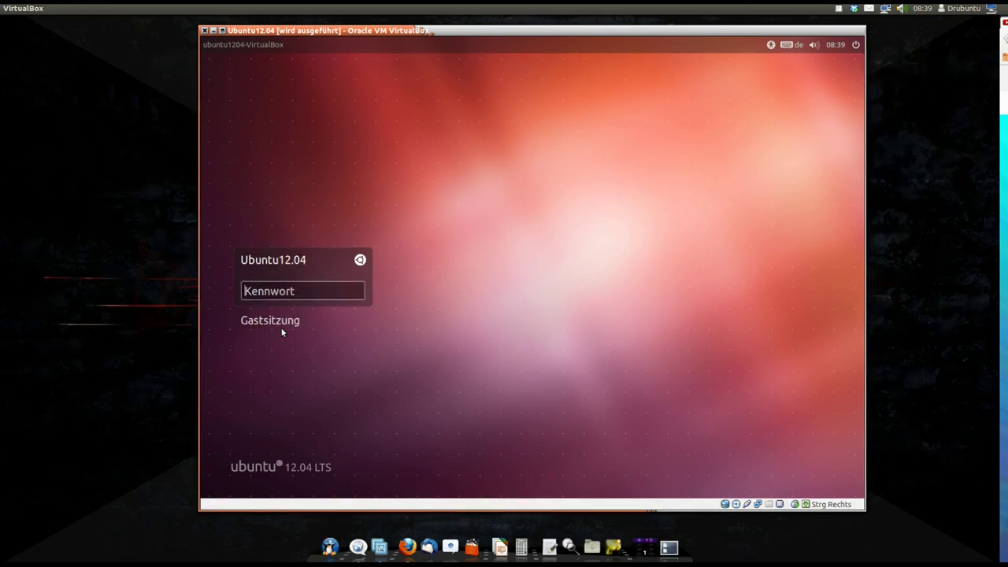
left_click(359, 260)
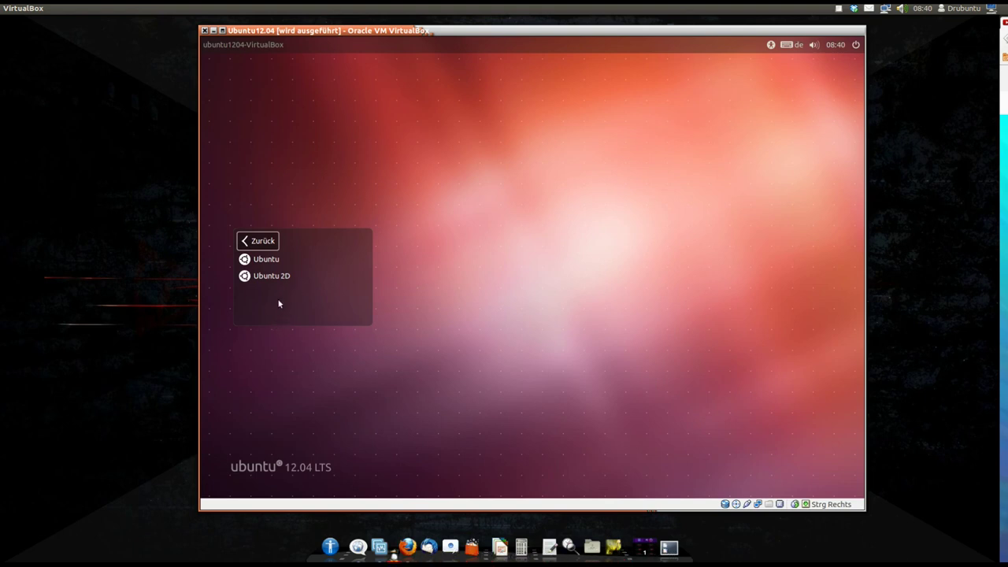
left_click(261, 241)
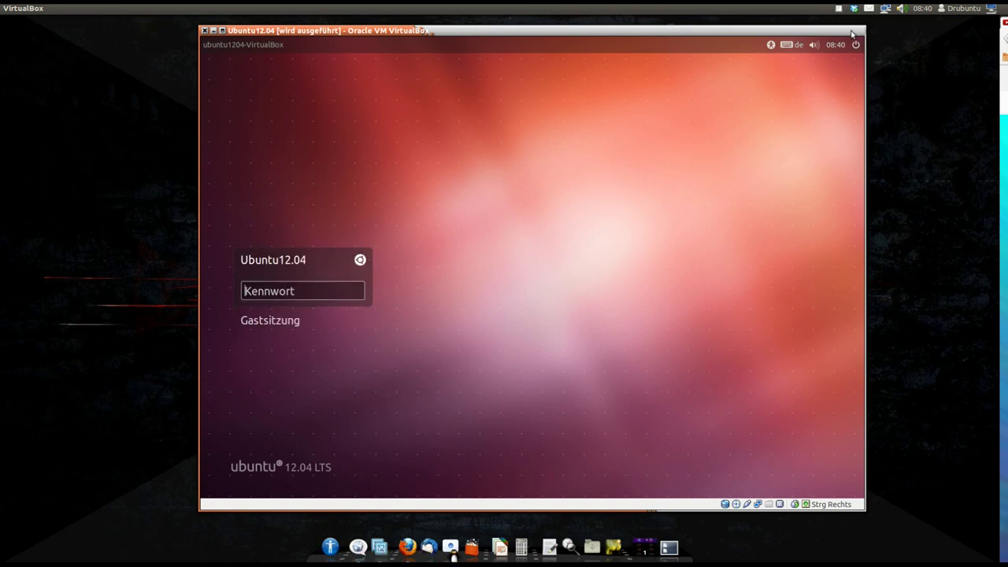
Turn the on-screen keyboard (Bildschirmtastatur) on at the login screen and switch it off again.
left_click(771, 45)
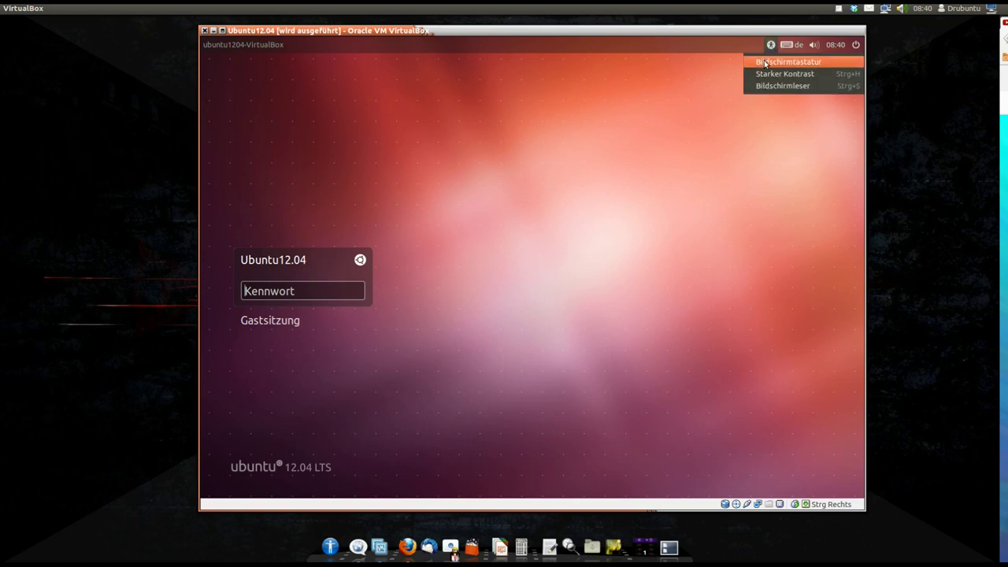
left_click(779, 64)
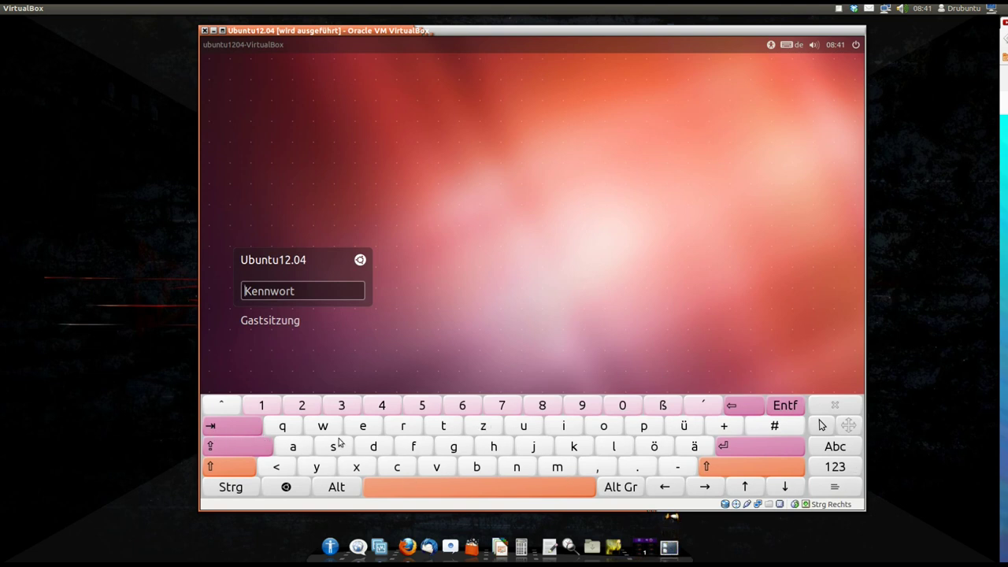
left_click(771, 45)
left_click(769, 62)
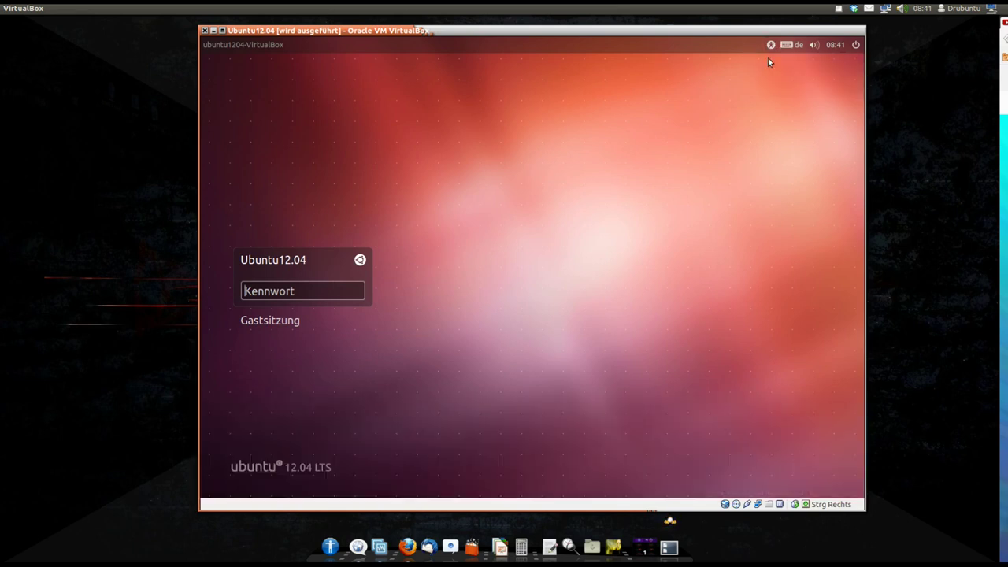
Enable the high-contrast display (Starker Kontrast) on the login screen, and disable it again.
left_click(770, 45)
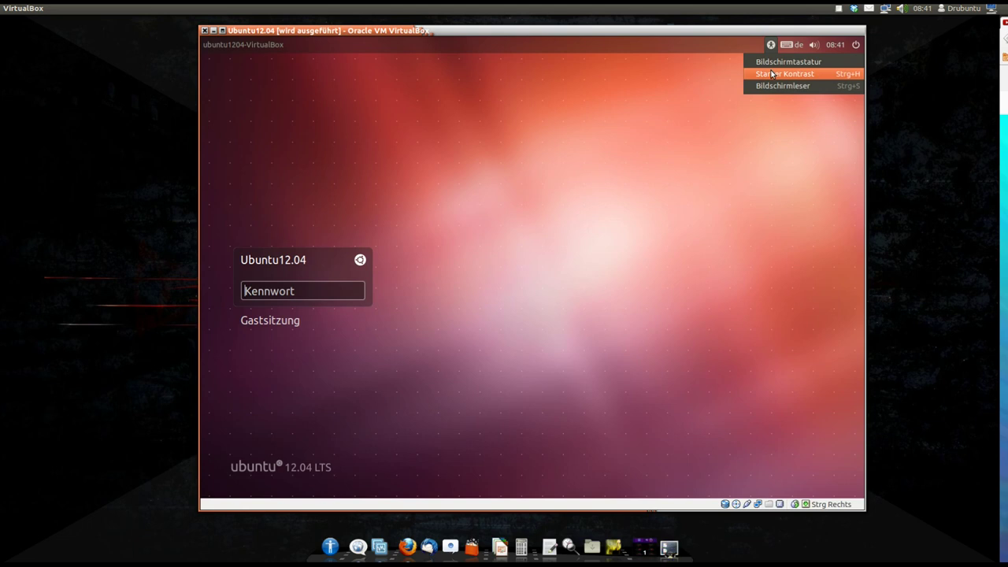
left_click(771, 74)
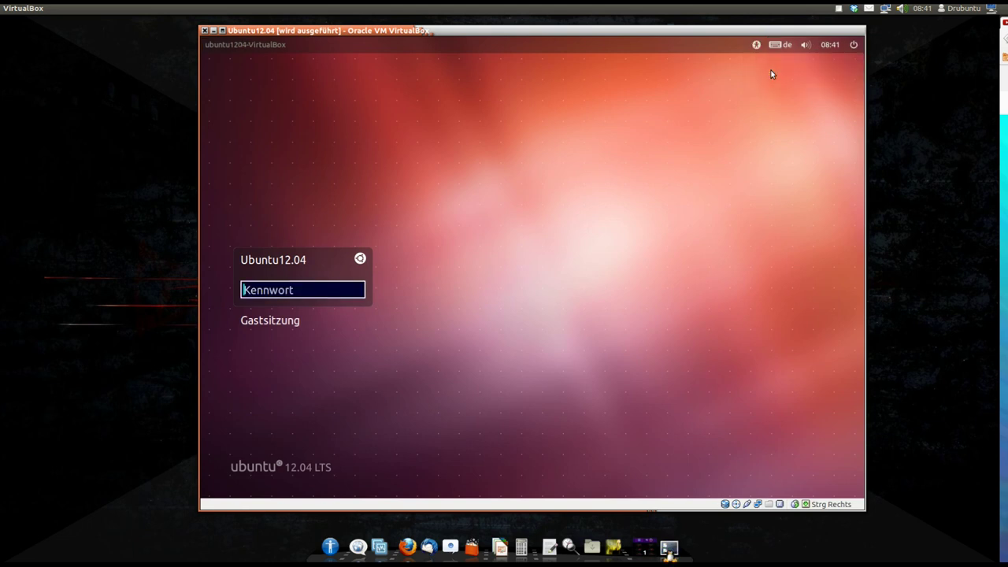
left_click(756, 45)
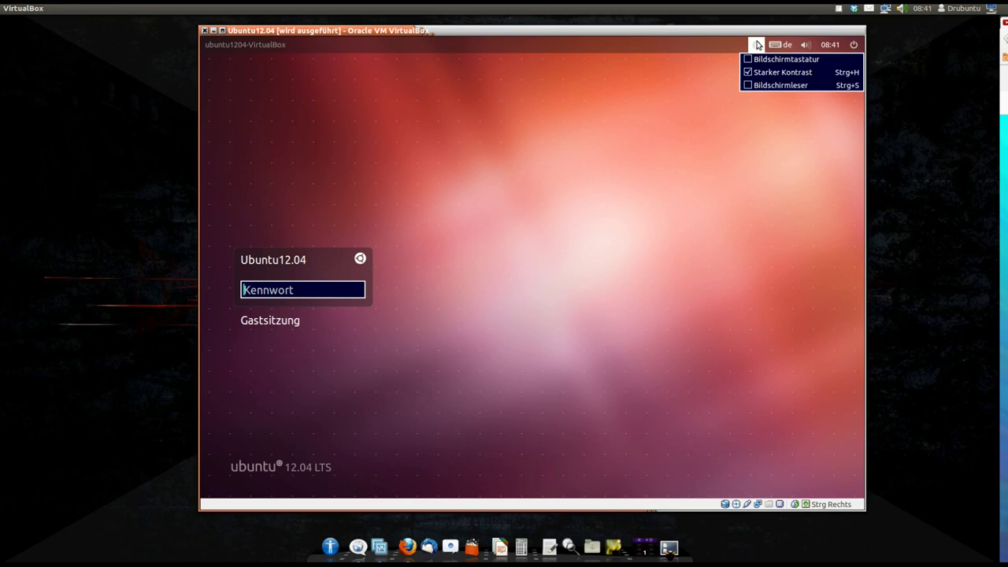
left_click(754, 72)
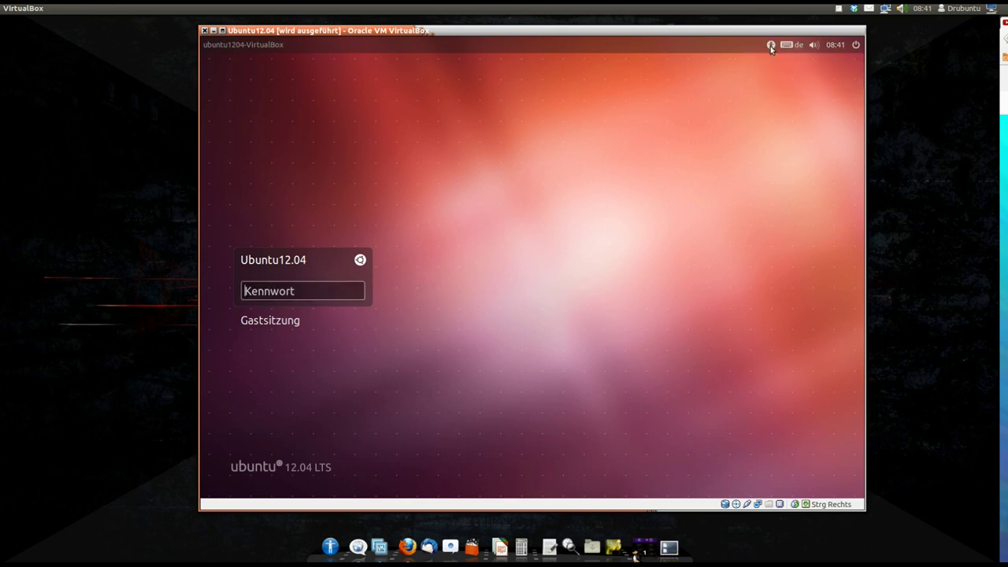
Activate the screen reader (Bildschirmleser) on the login screen and deactivate it again.
left_click(771, 47)
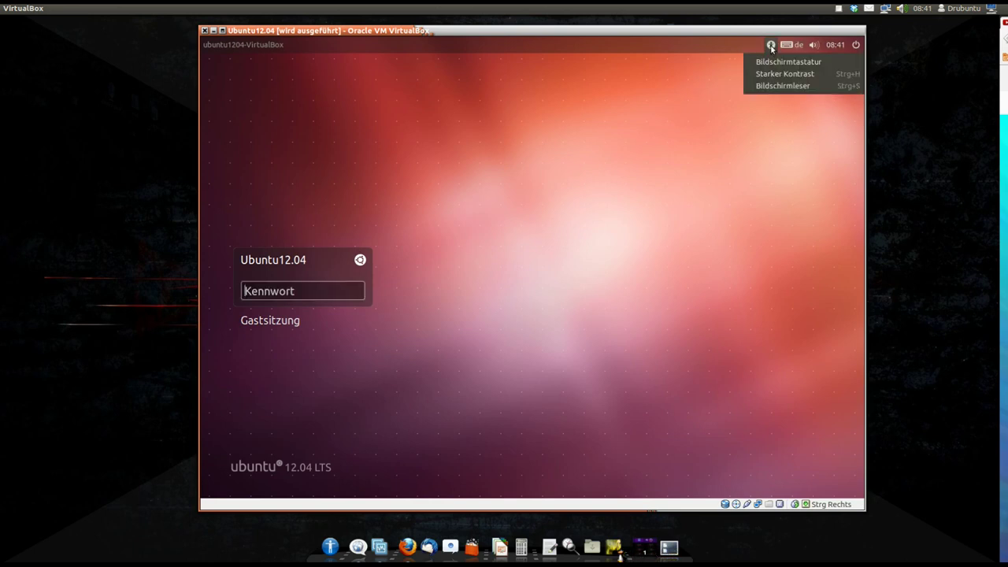
left_click(780, 86)
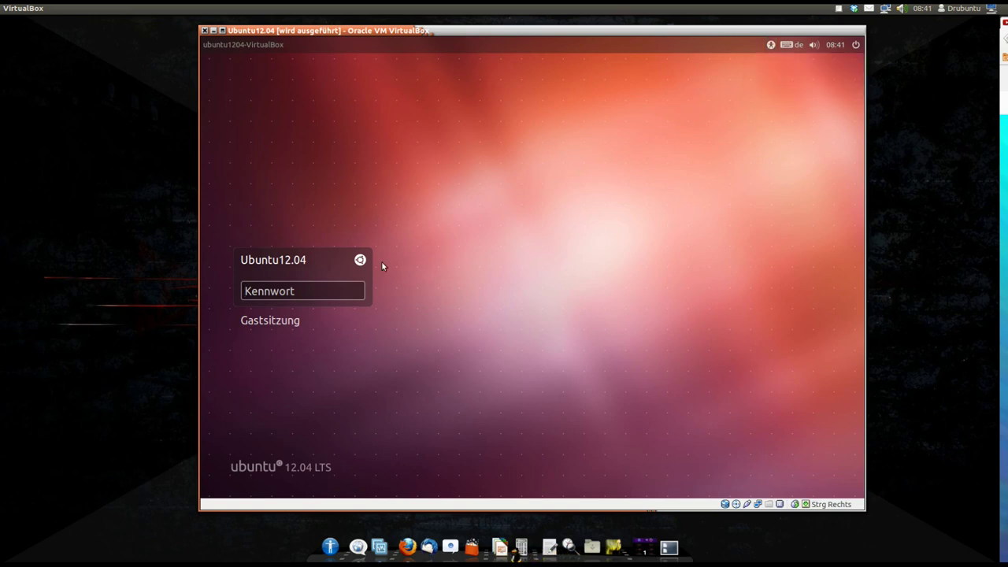
left_click(772, 45)
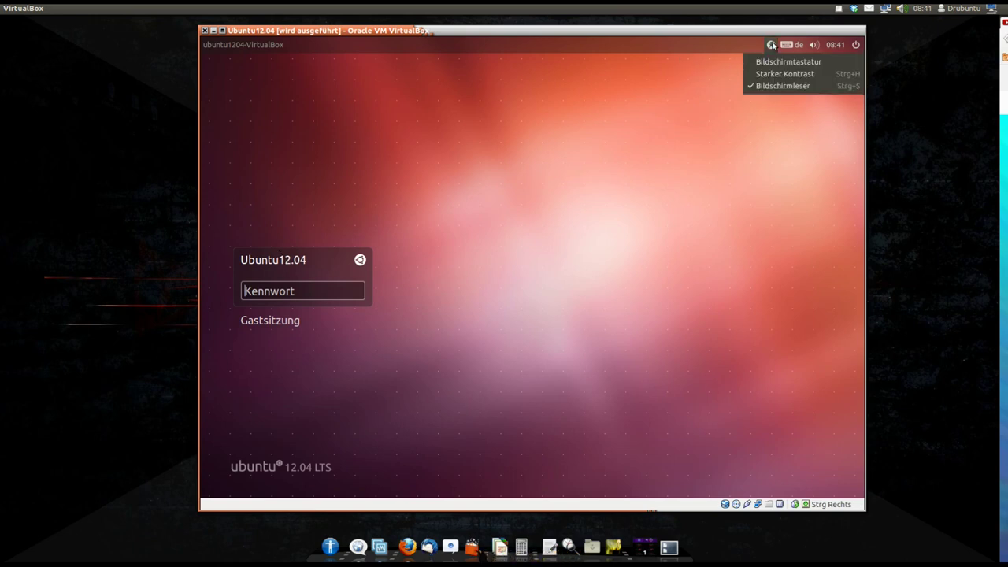
left_click(769, 85)
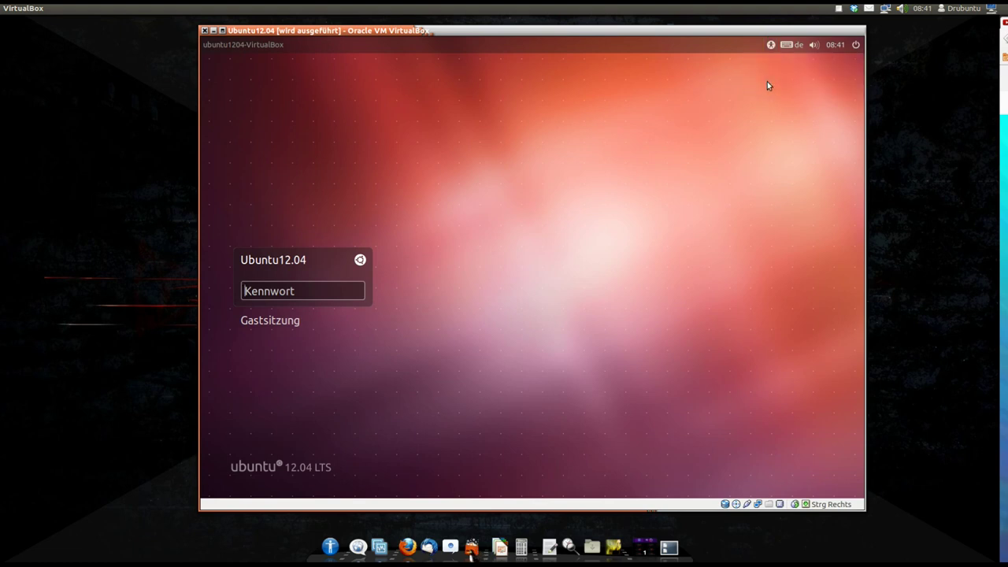
Examine the login screen's keyboard layout, sound, clock and power indicators without changing any setting.
left_click(792, 45)
left_click(724, 77)
left_click(814, 44)
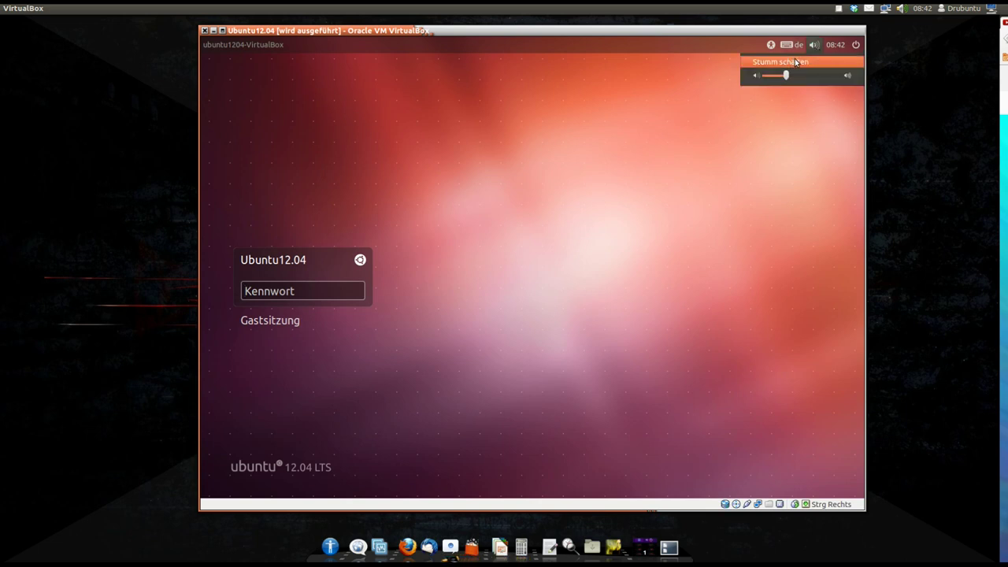
left_click(700, 75)
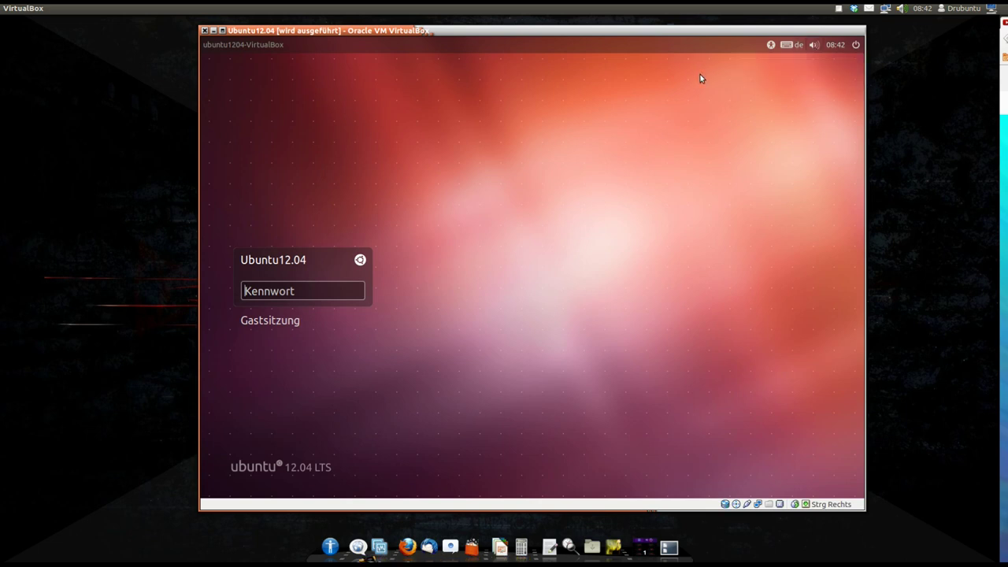
left_click(835, 45)
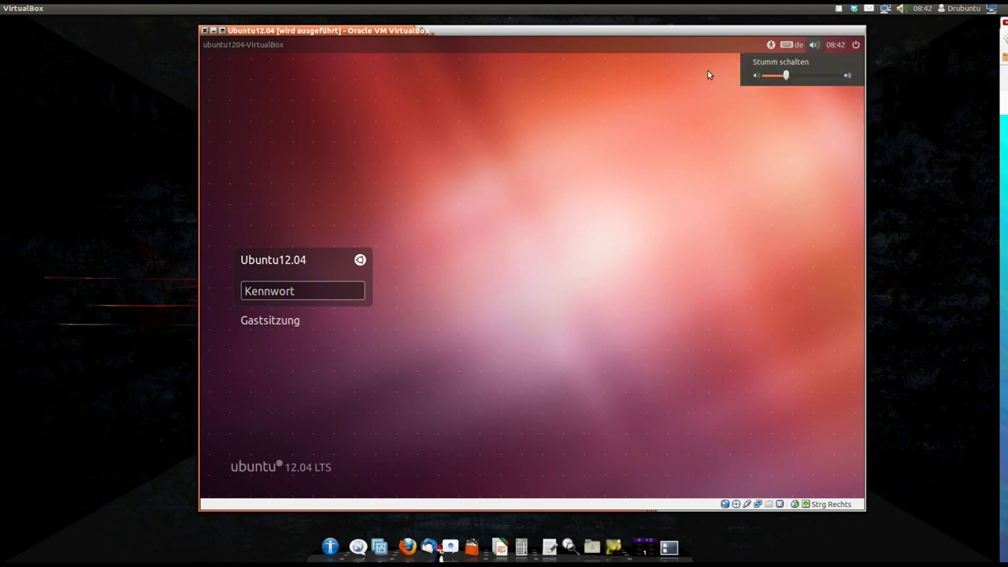
left_click(720, 78)
left_click(855, 45)
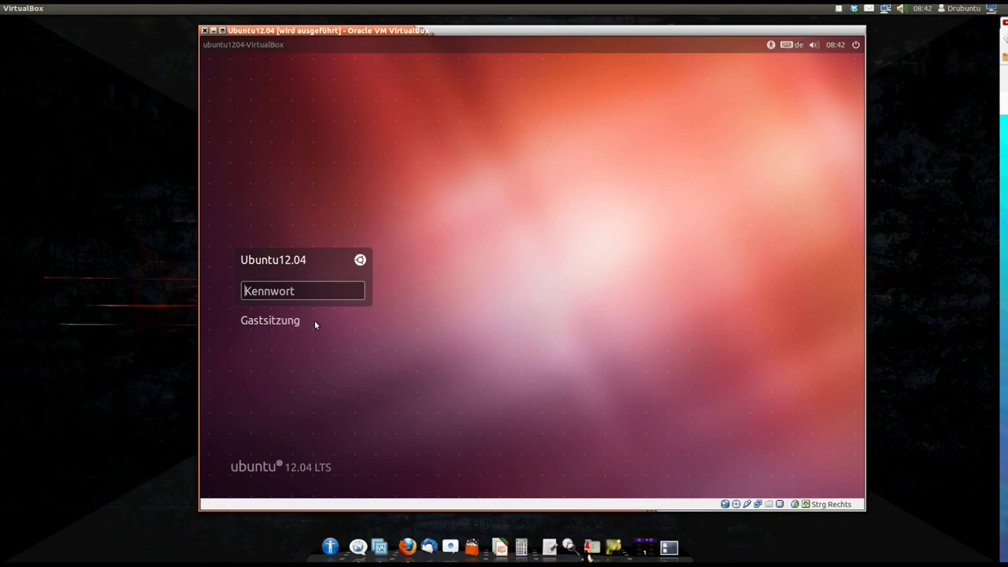
Enter the account password for Ubuntu12.04 and log in to the desktop.
type("****")
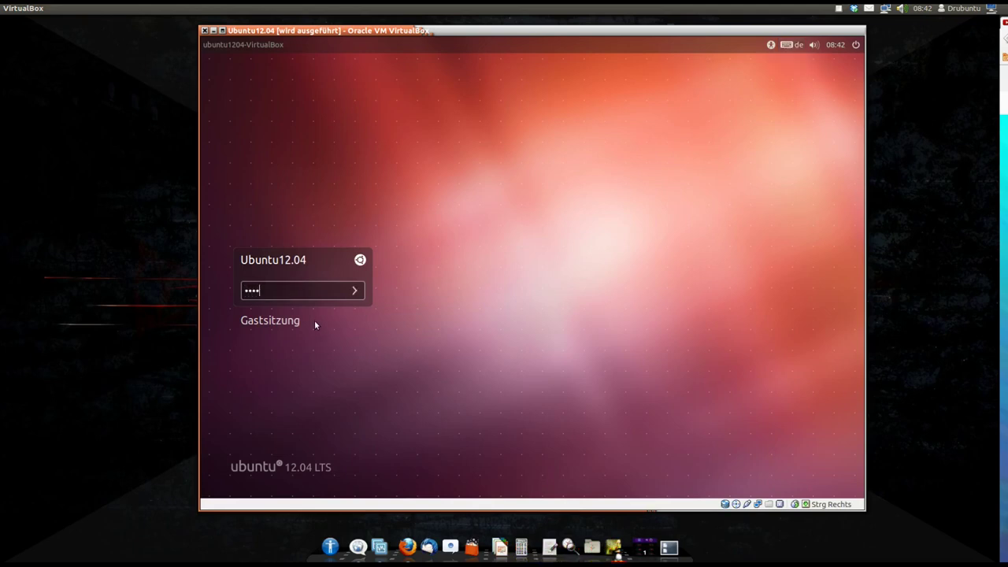
type("****")
key("Return")
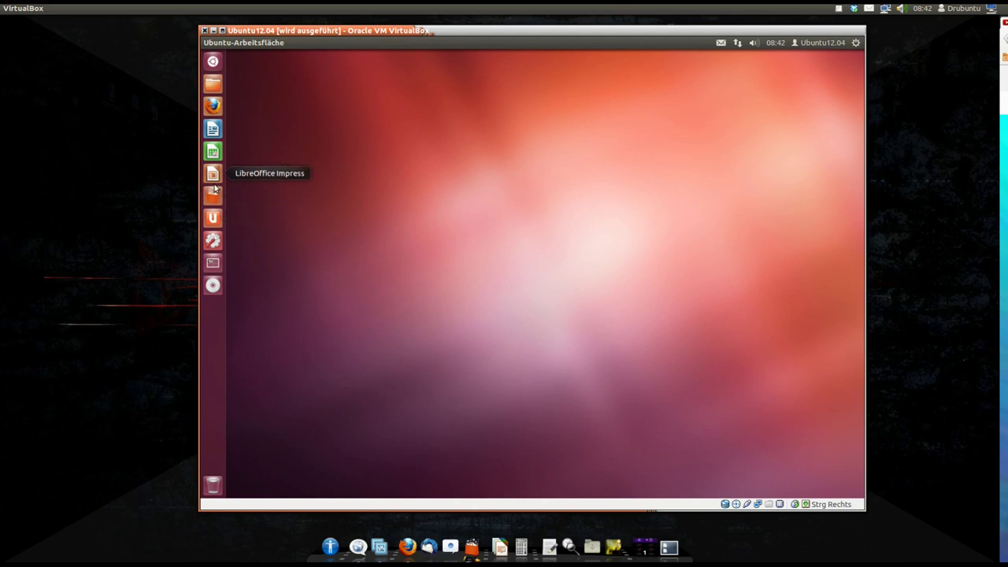
Open the Dash home to view the recently used applications, and close it again.
type("t")
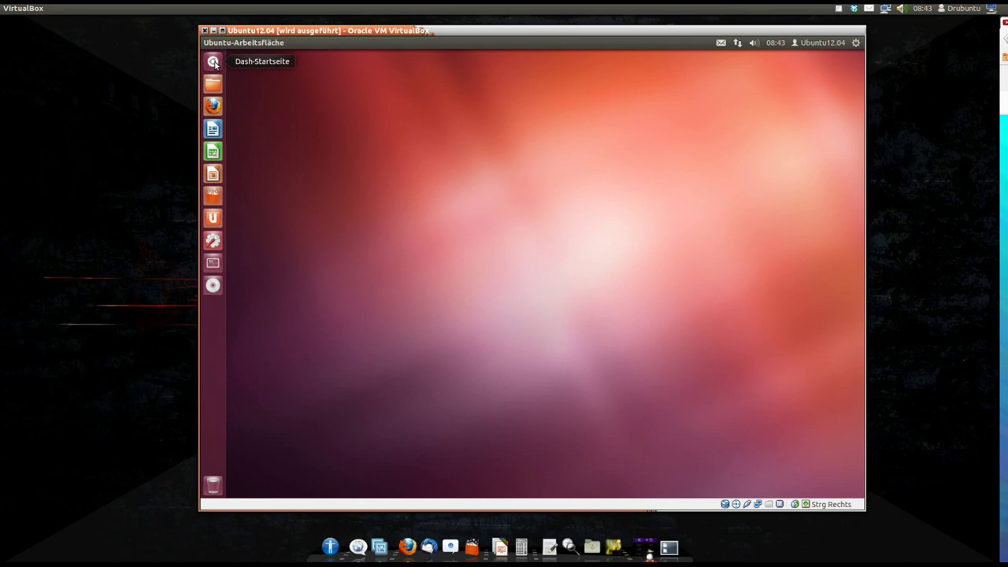
left_click(214, 63)
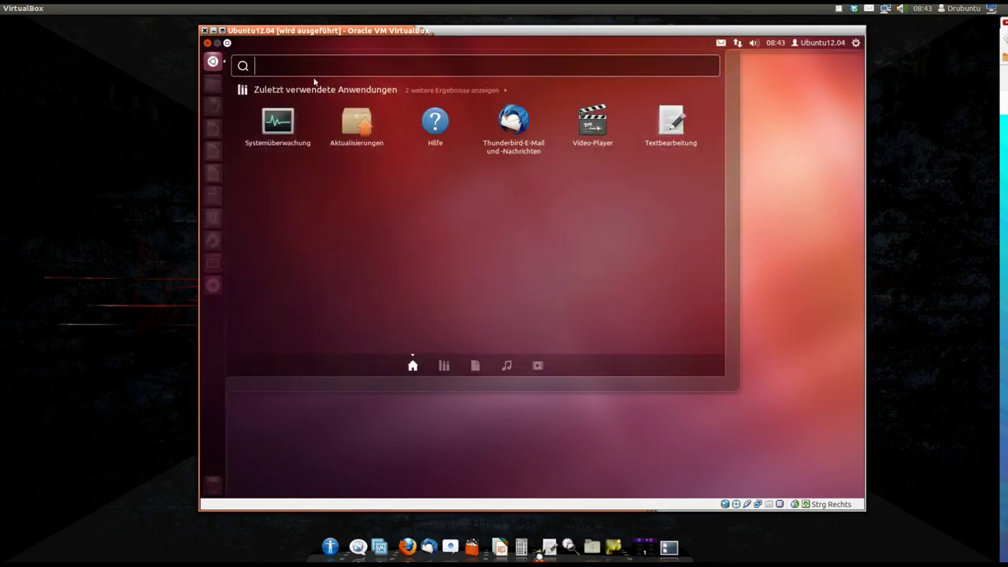
left_click(779, 118)
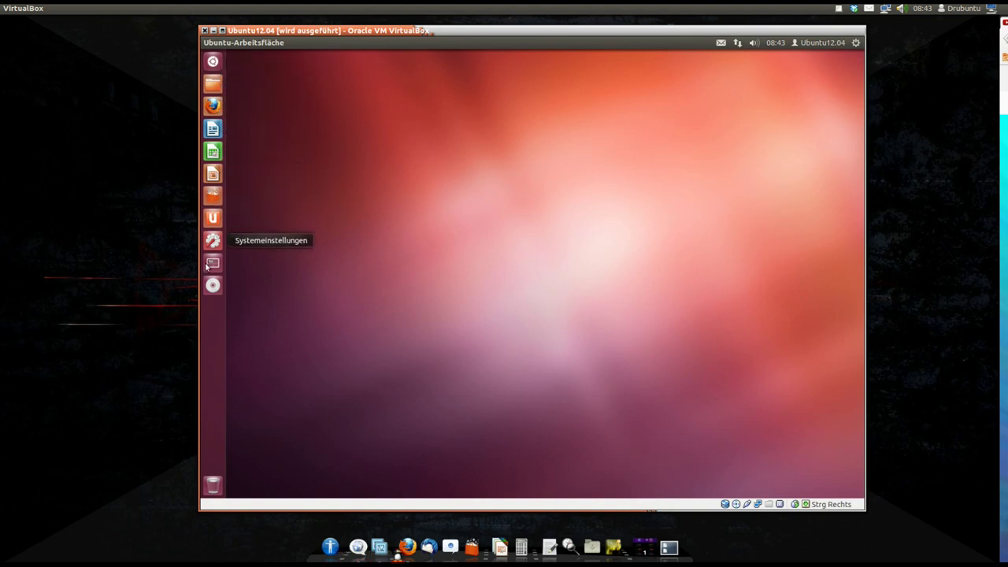
Inspect the launcher context options of the home folder, LibreOffice Writer, Ubuntu Software-Center and Systemeinstellungen.
right_click(211, 87)
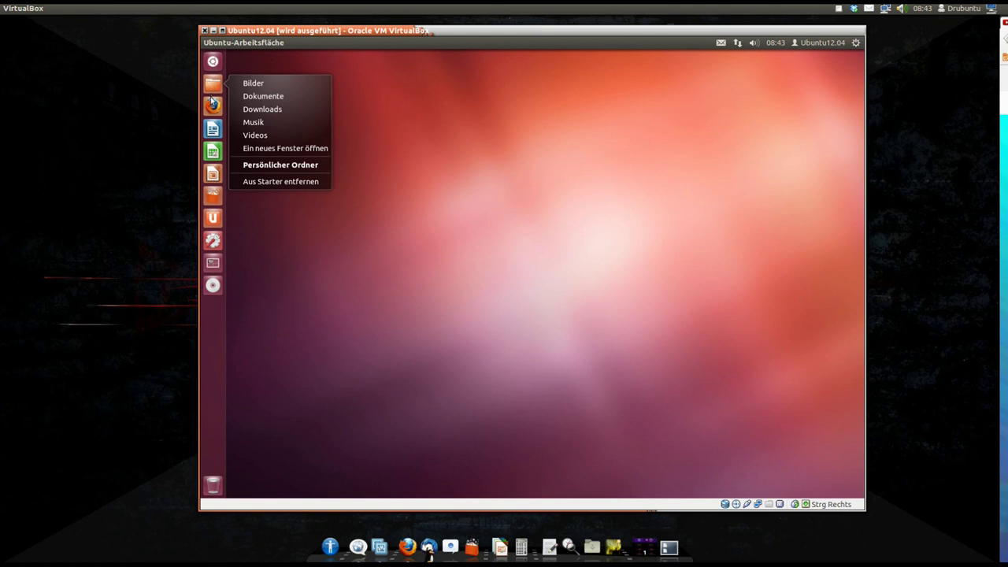
left_click(212, 103)
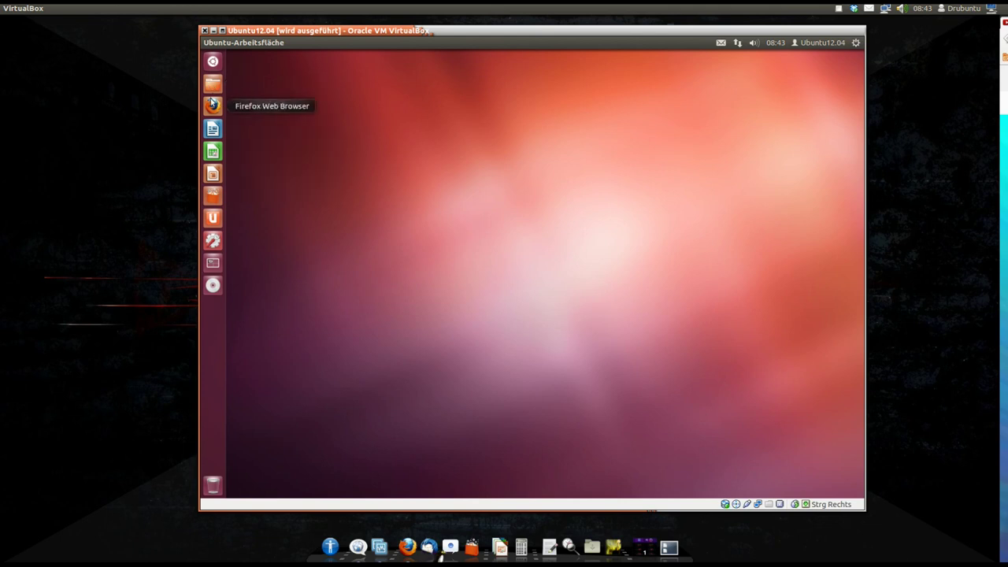
right_click(212, 130)
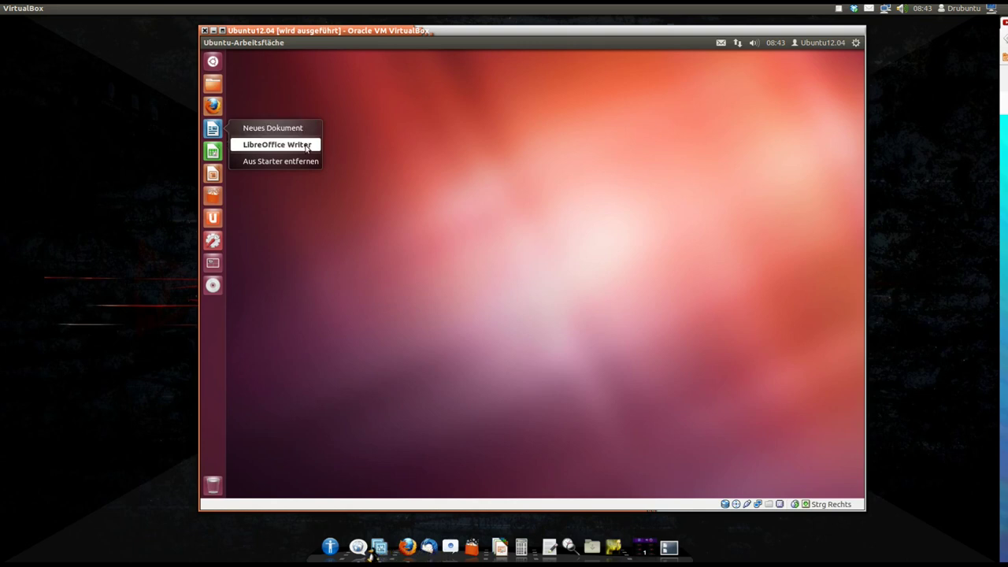
right_click(215, 195)
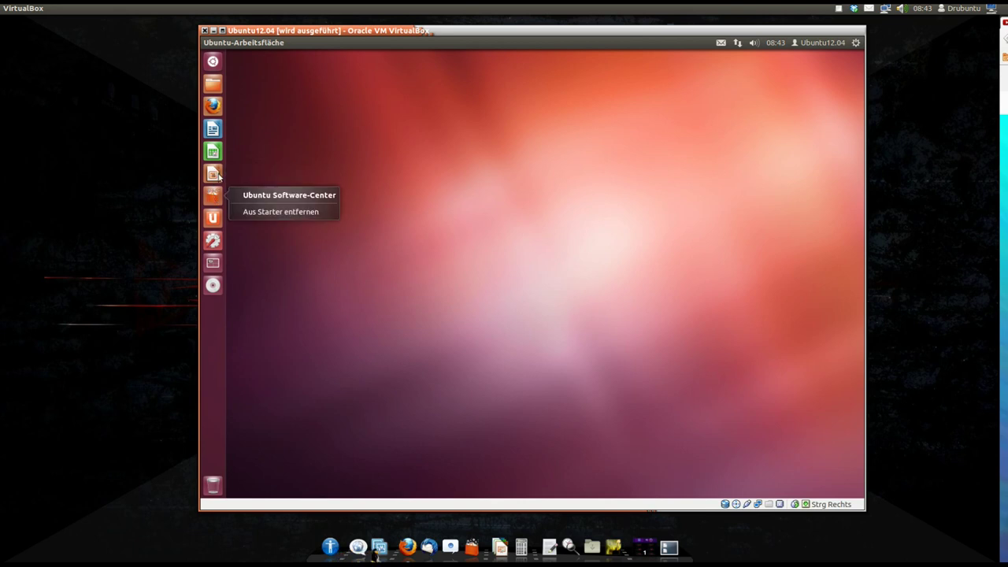
right_click(212, 242)
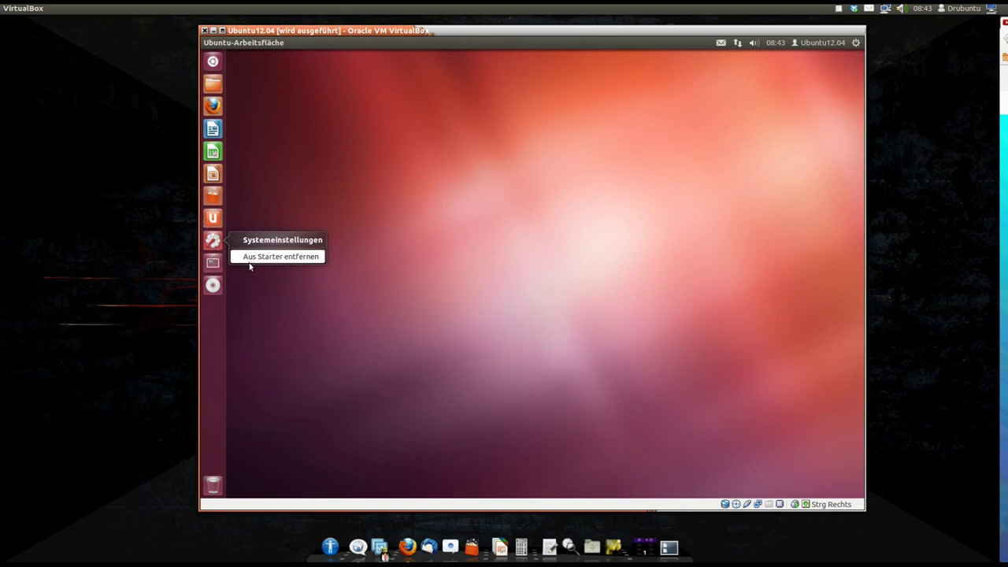
left_click(415, 211)
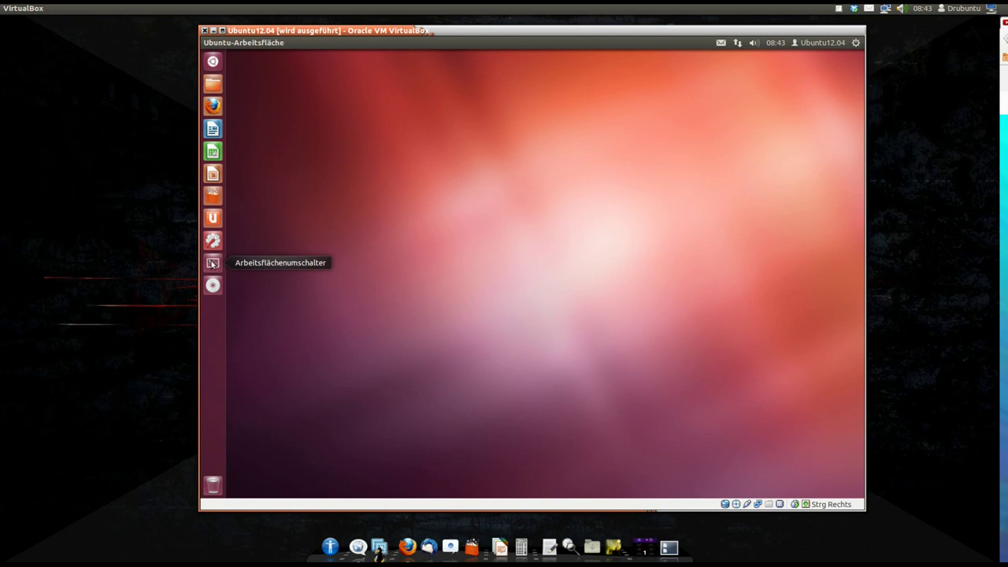
Show the overview of all workspaces and return to the current one.
left_click(211, 263)
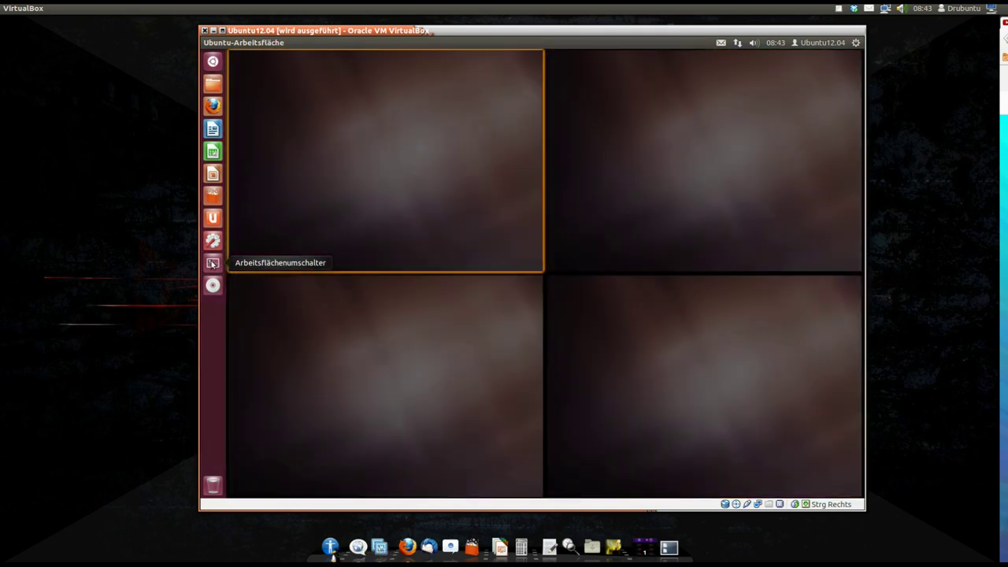
left_click(211, 263)
Launch LibreOffice Writer.
left_click(213, 128)
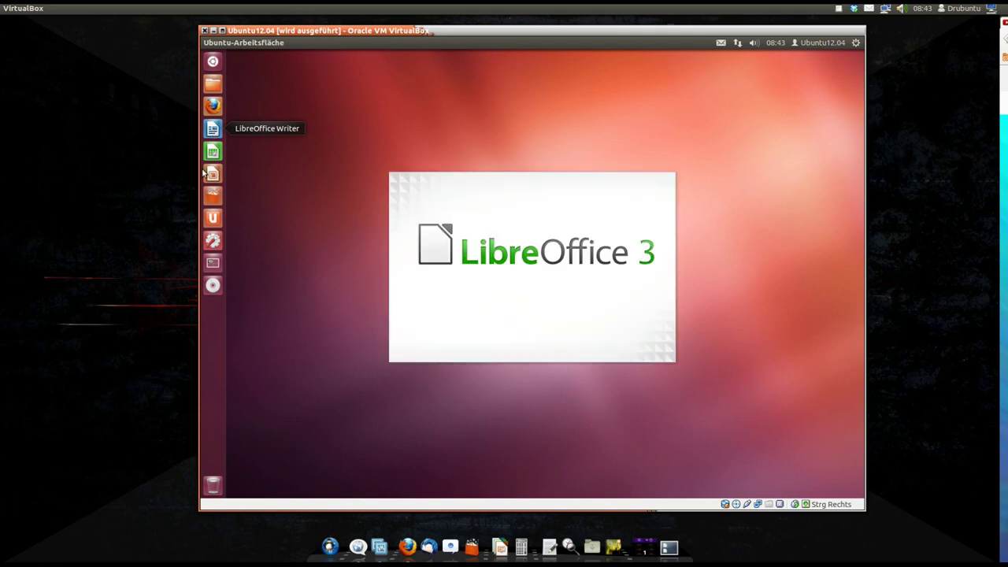
Move the Writer window to the lower-left workspace and back to the first in the workspace overview, and show the overview once more.
left_click(216, 265)
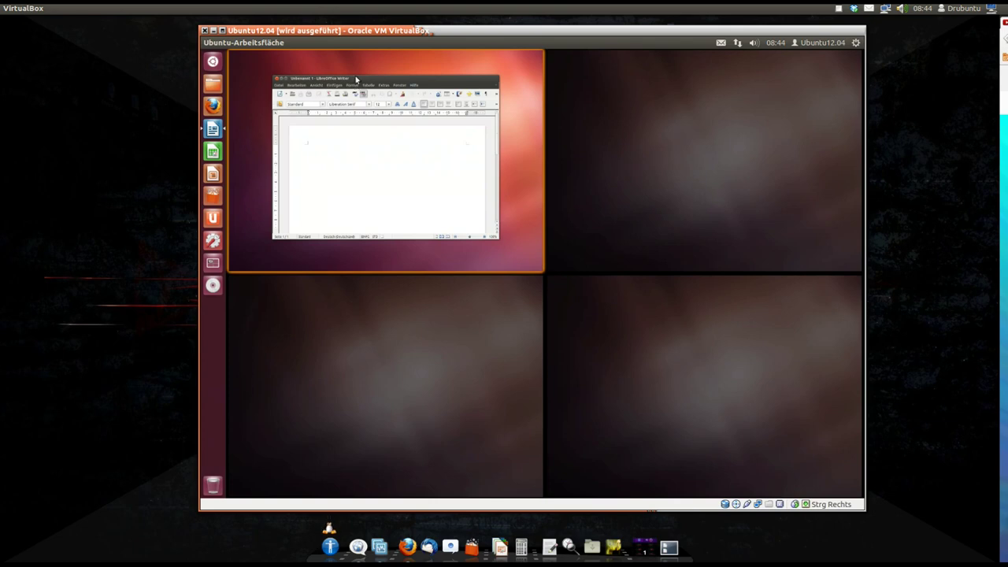
left_click_drag(354, 84, 425, 362)
left_click_drag(344, 150, 390, 74)
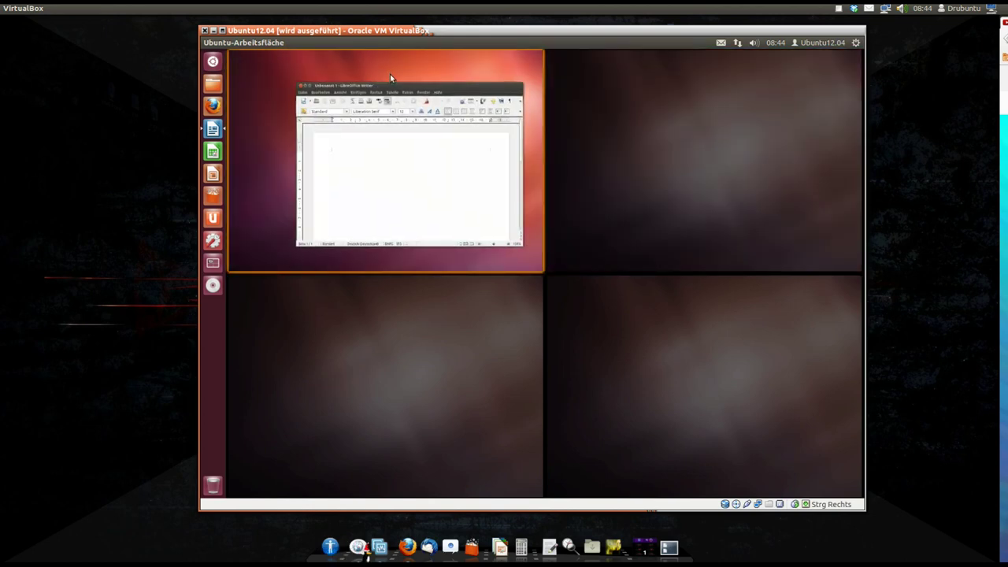
left_click(390, 71)
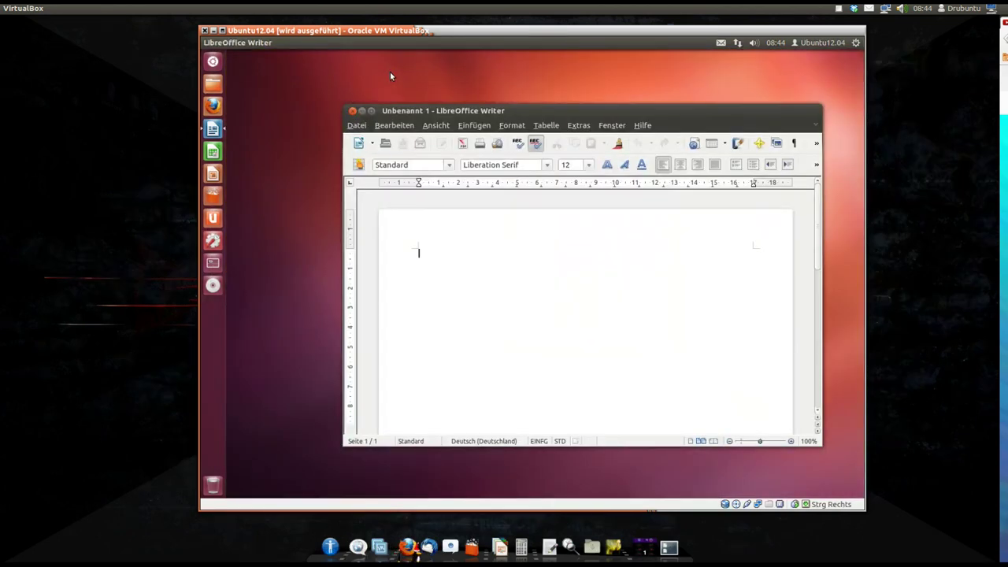
left_click(218, 269)
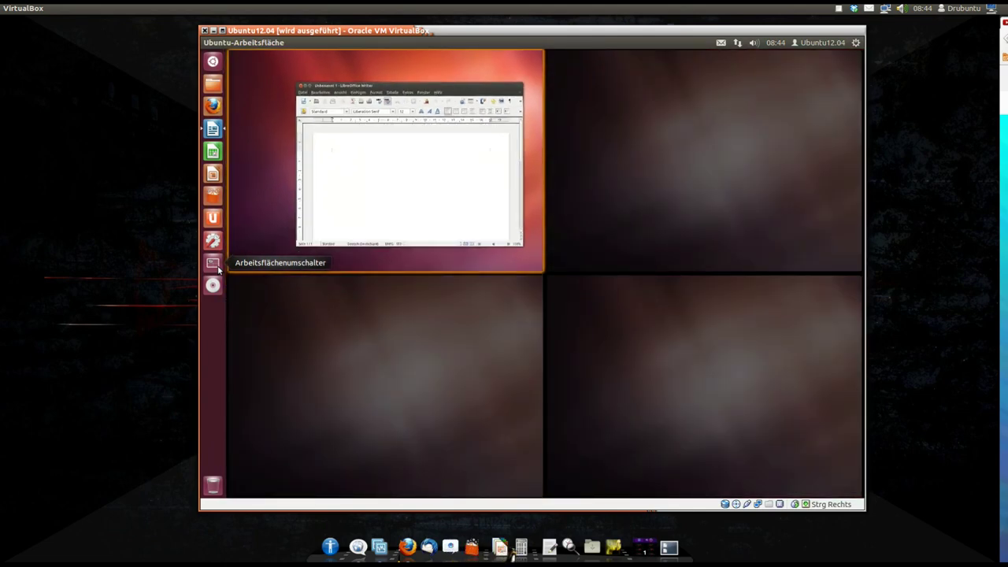
key("Escape")
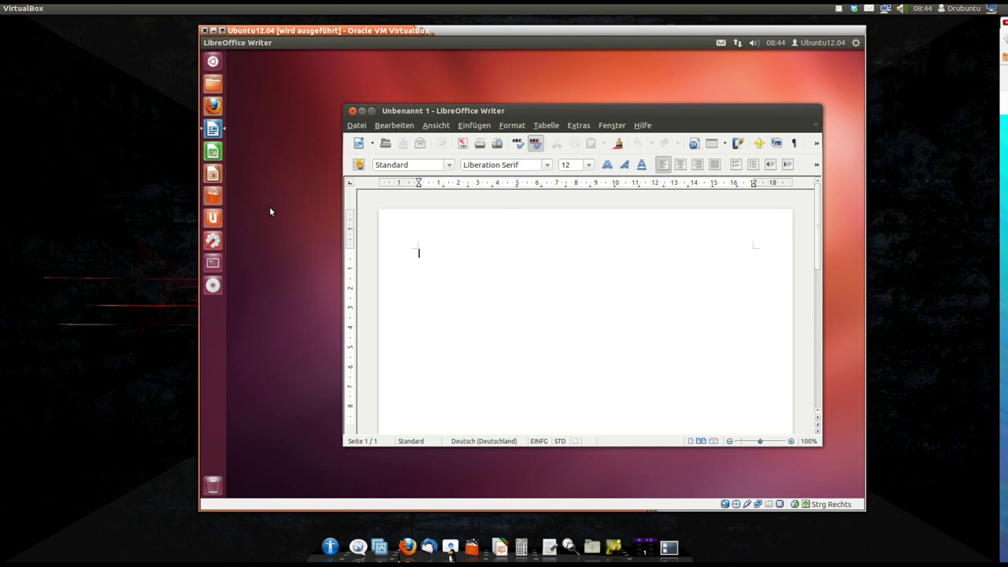
Show the Unity keyboard shortcut overview (Tastenkombinationen), dismiss it, and close the LibreOffice Writer window.
key("super")
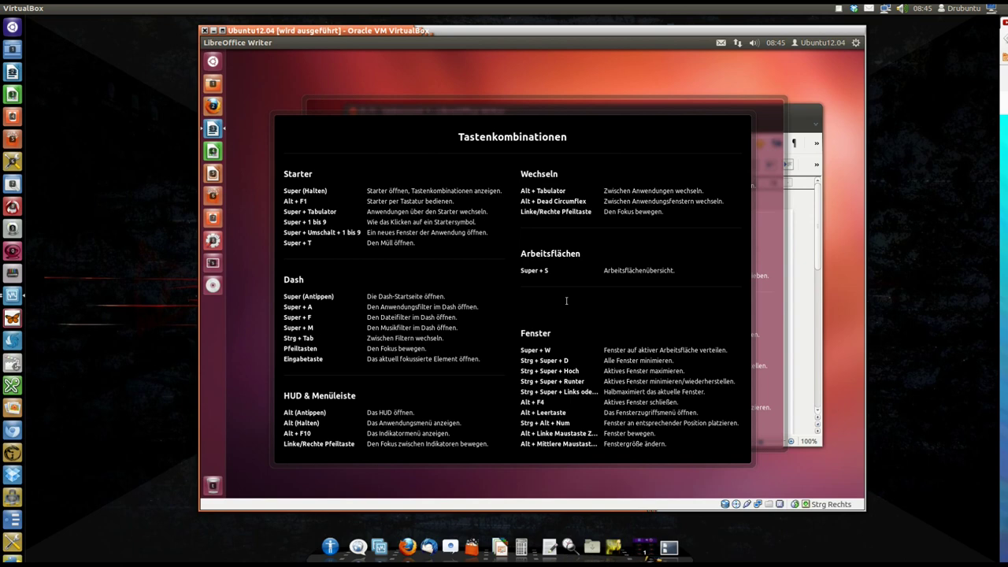
key("super")
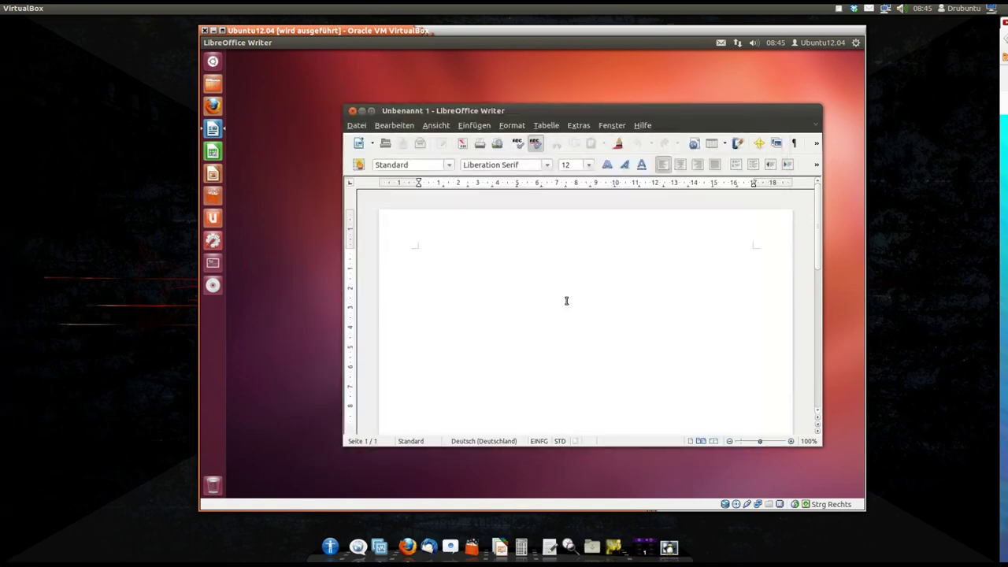
left_click(352, 111)
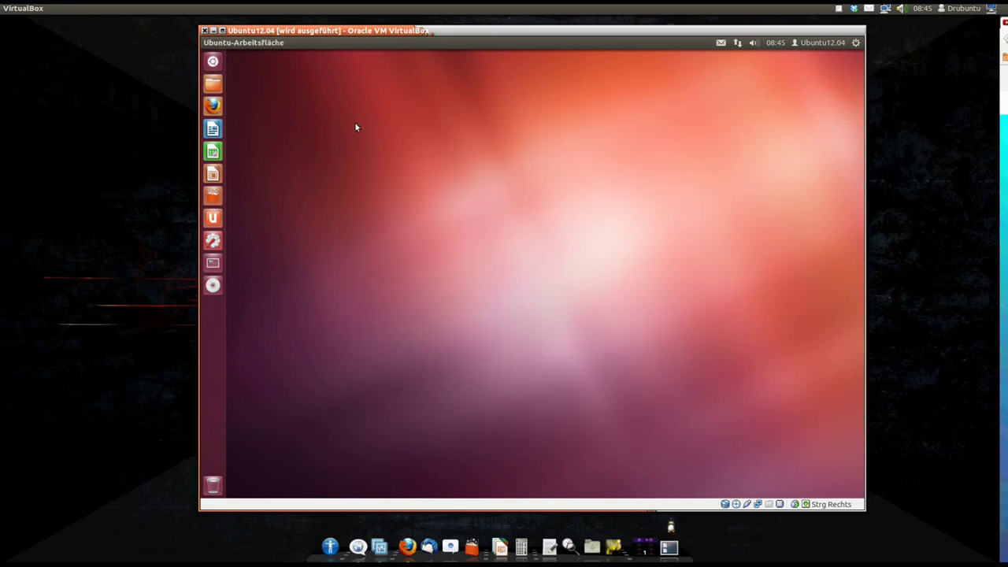